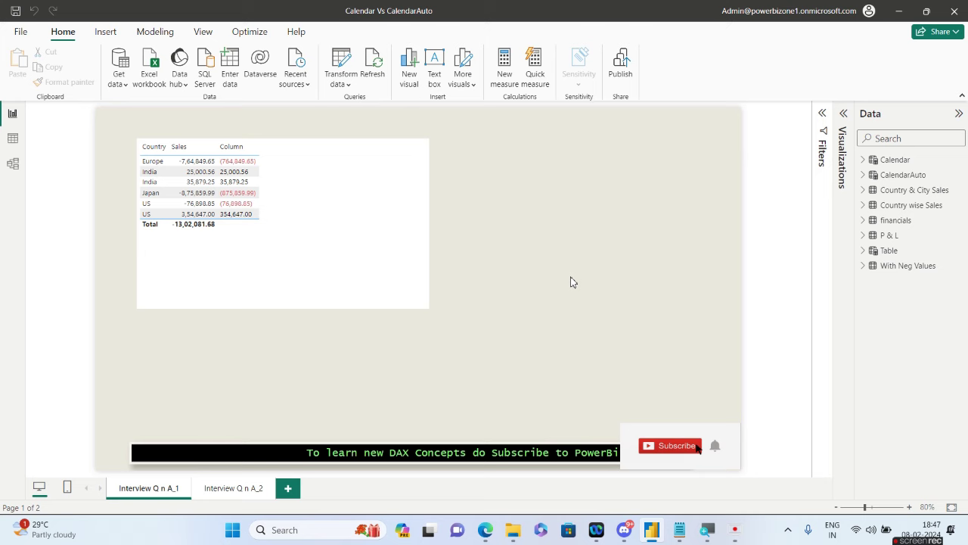
Step: In Table view, add a new calculated column to the With Neg Values table
left_click(379, 227)
scroll(571, 281, "up", 5)
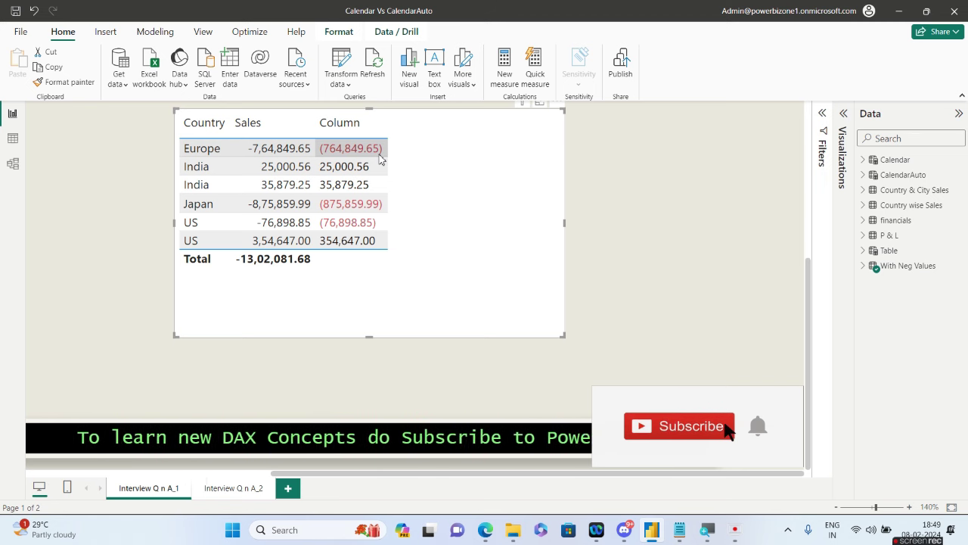
left_click(13, 140)
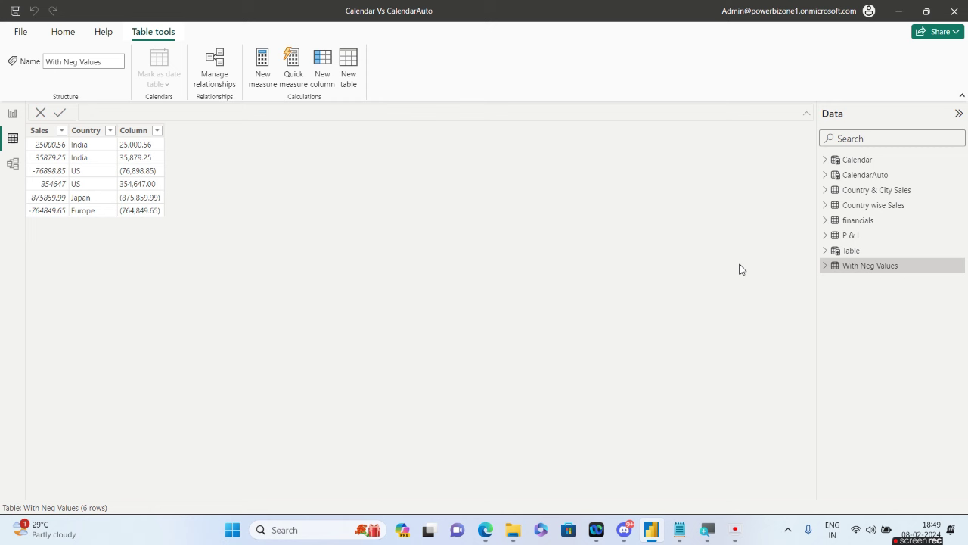
left_click(825, 266)
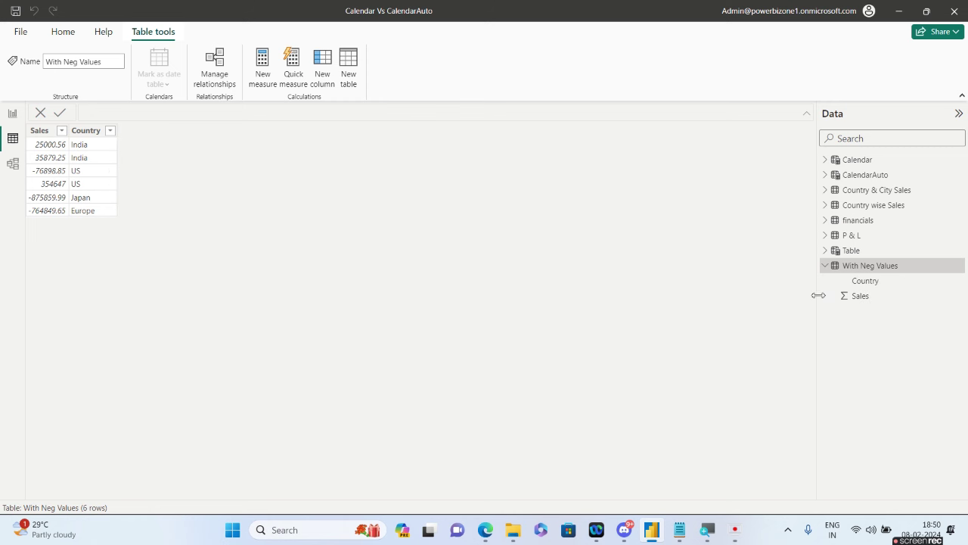
left_click(962, 267)
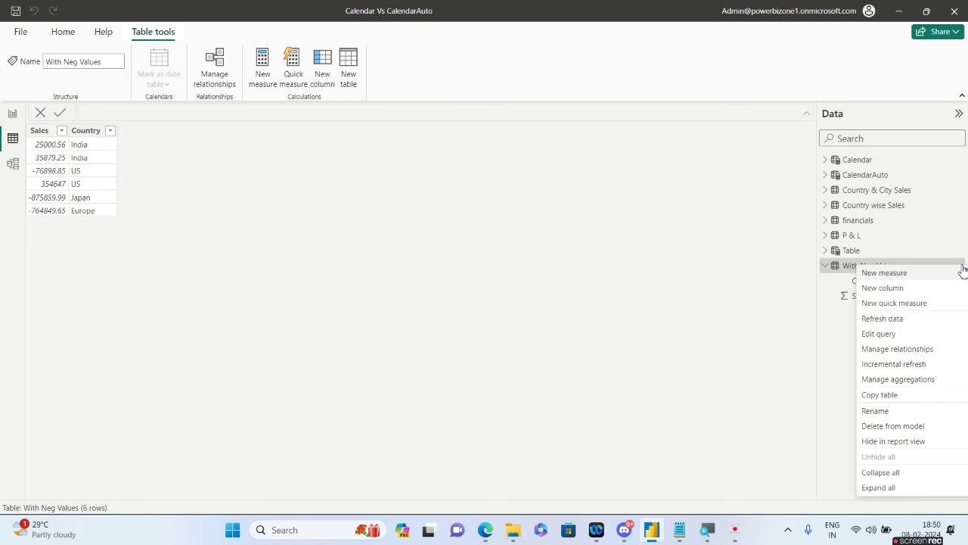
left_click(898, 289)
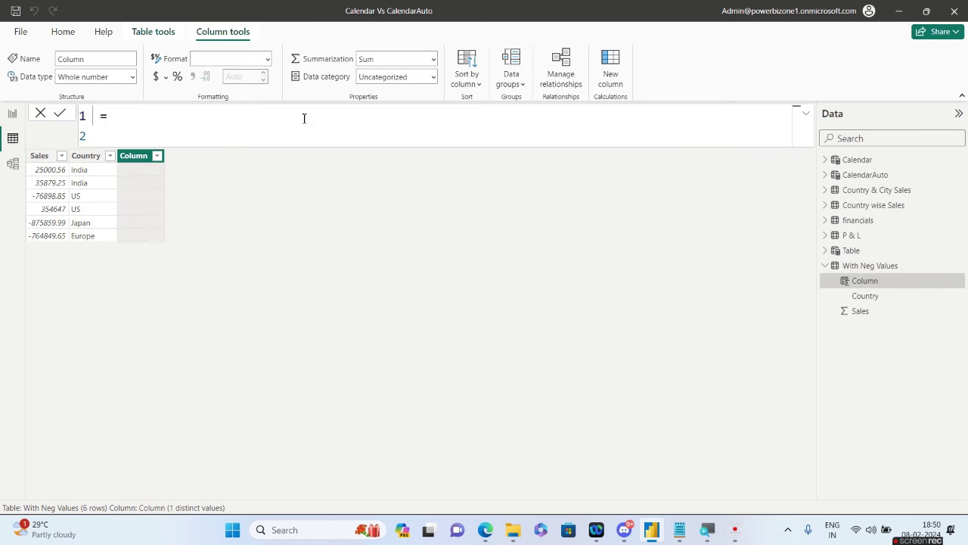
Step: Begin the formula Output = FORMAT('With Neg Values'[Sales ], and bring up DAX Guide's FORMAT page
key("shift+Return")
type("FORMAT")
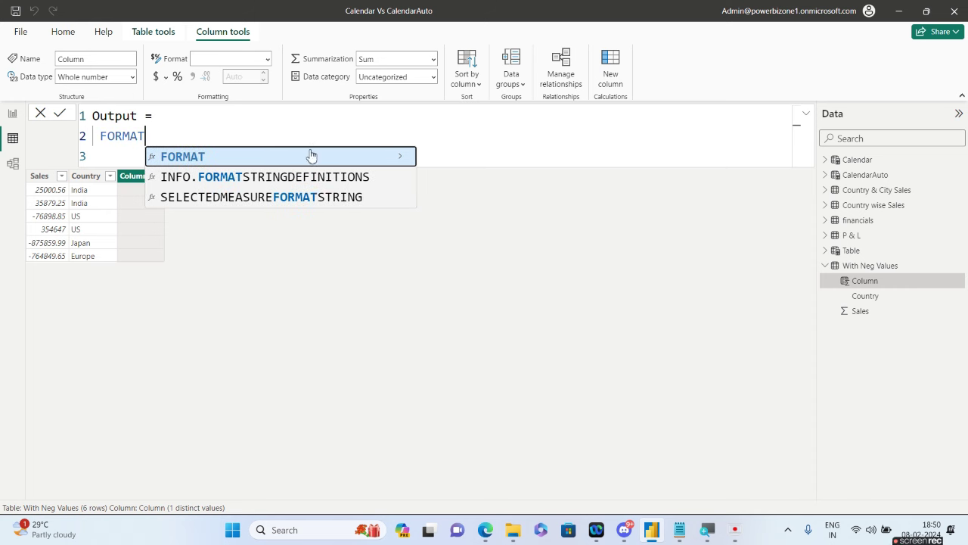
left_click(311, 156)
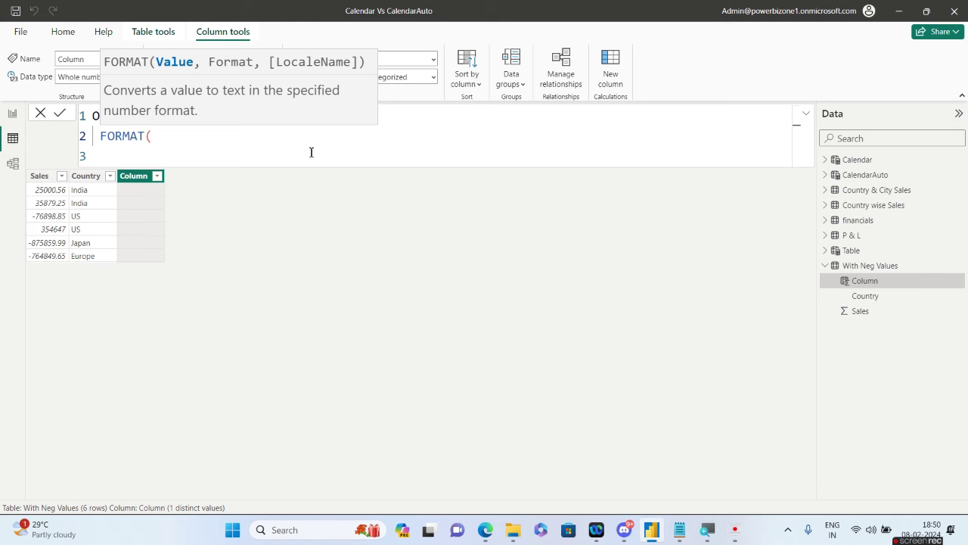
type("Sa")
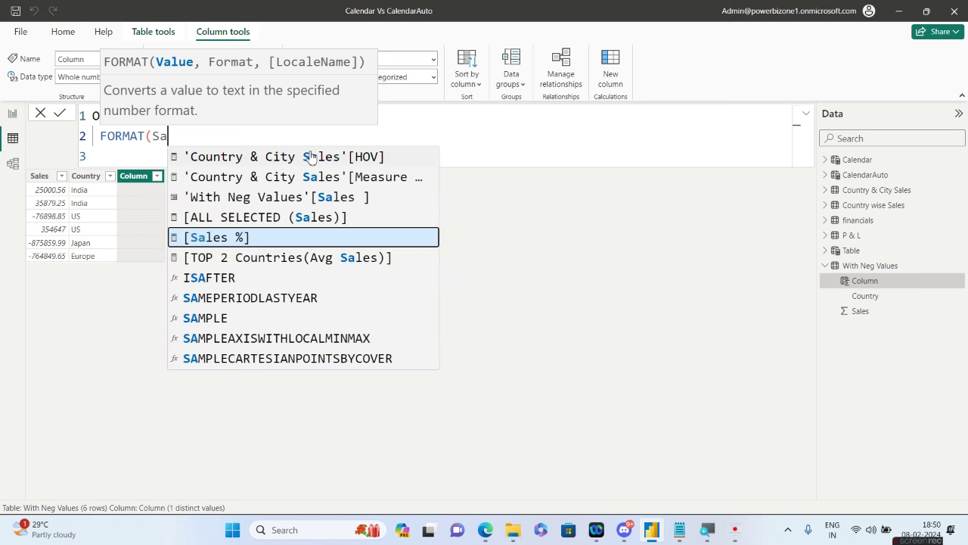
type("les")
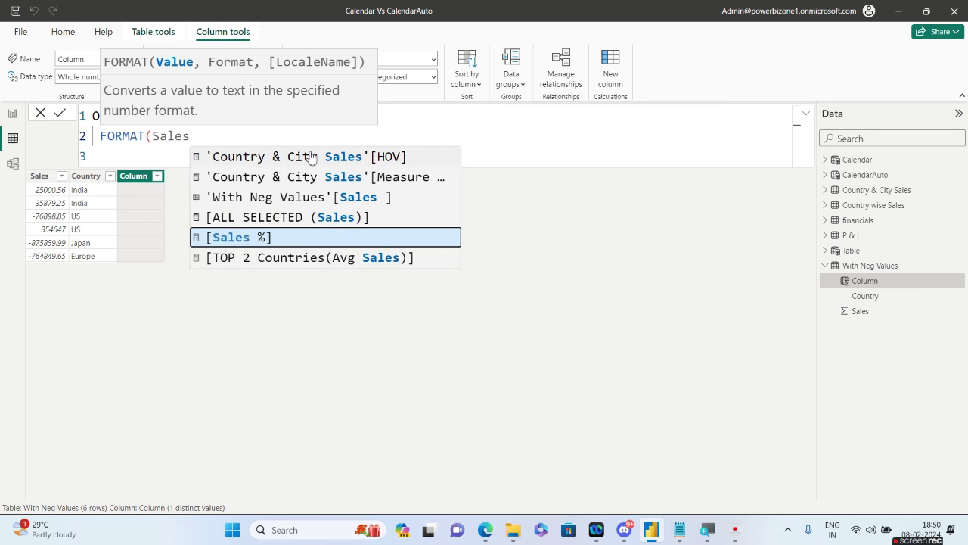
left_click(312, 197)
type(",")
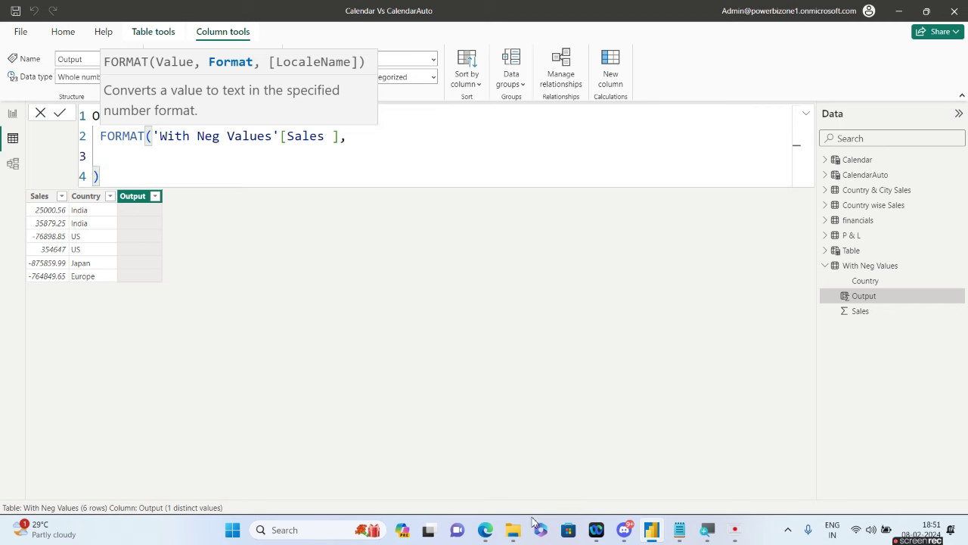
left_click(485, 529)
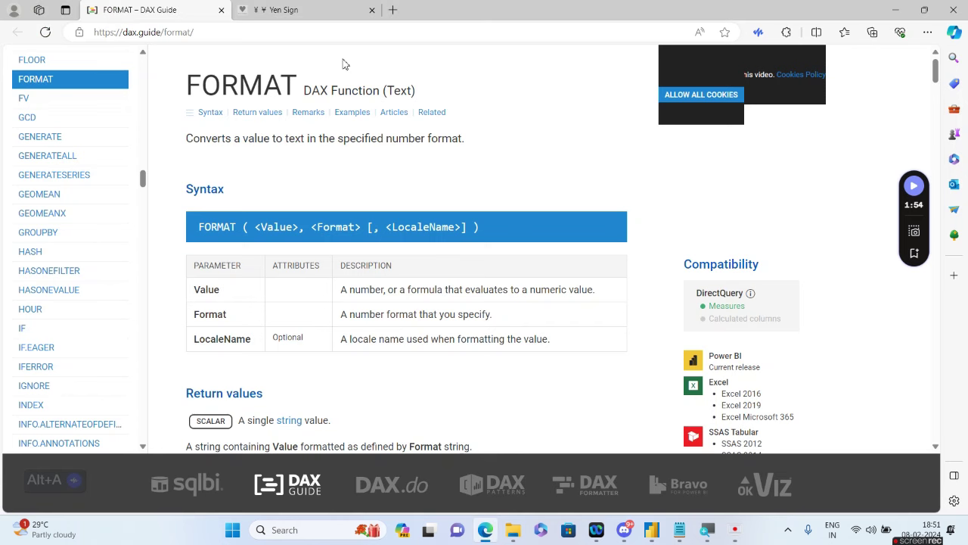
Step: Find and copy the bracketed-negative format string #,0.00;(#,0.00) from DAX Guide's FORMAT examples
left_click_drag(936, 76, 943, 198)
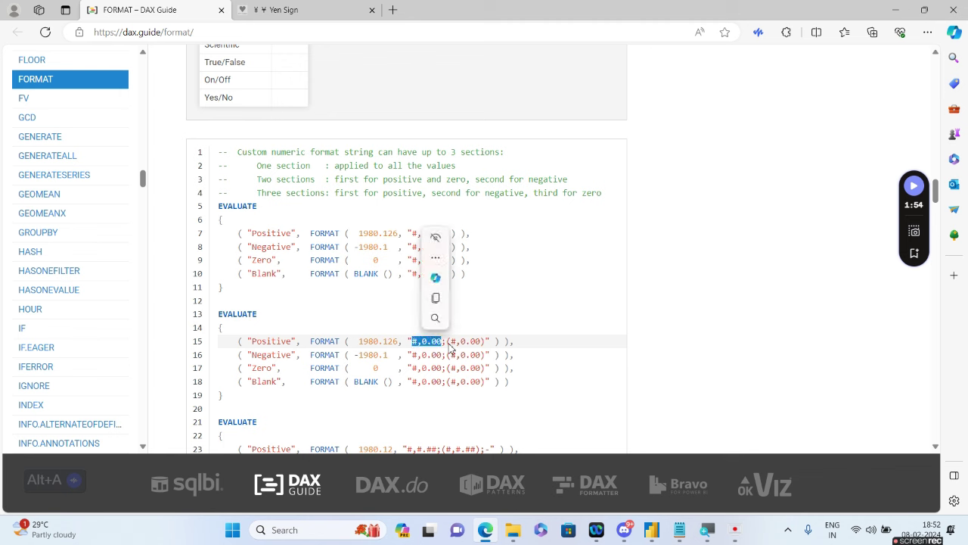
left_click(451, 345)
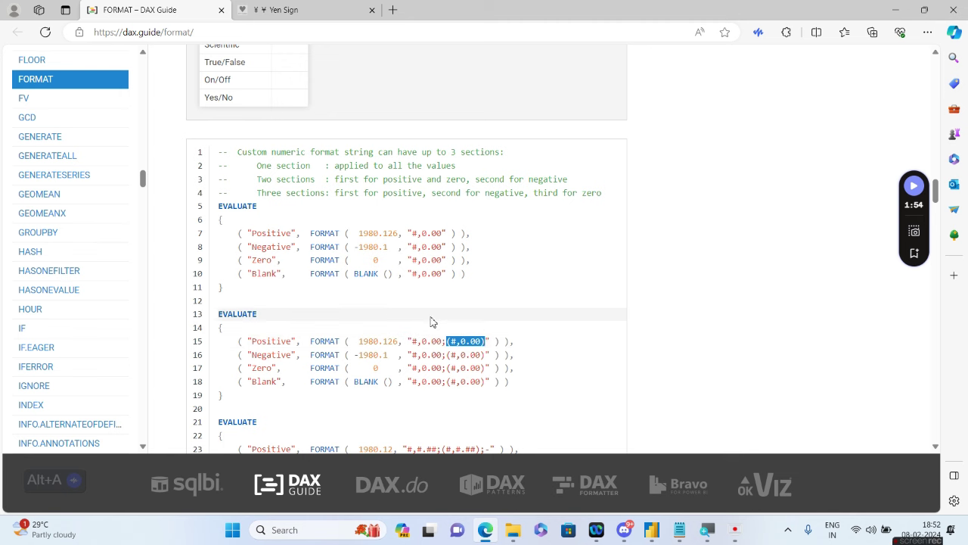
left_click_drag(340, 179, 571, 192)
left_click(478, 183)
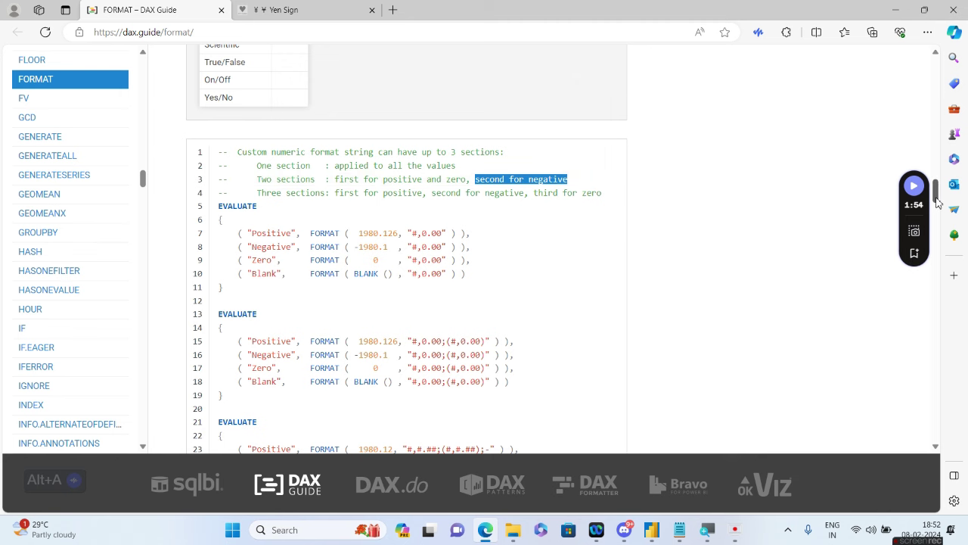
left_click_drag(937, 200, 937, 204)
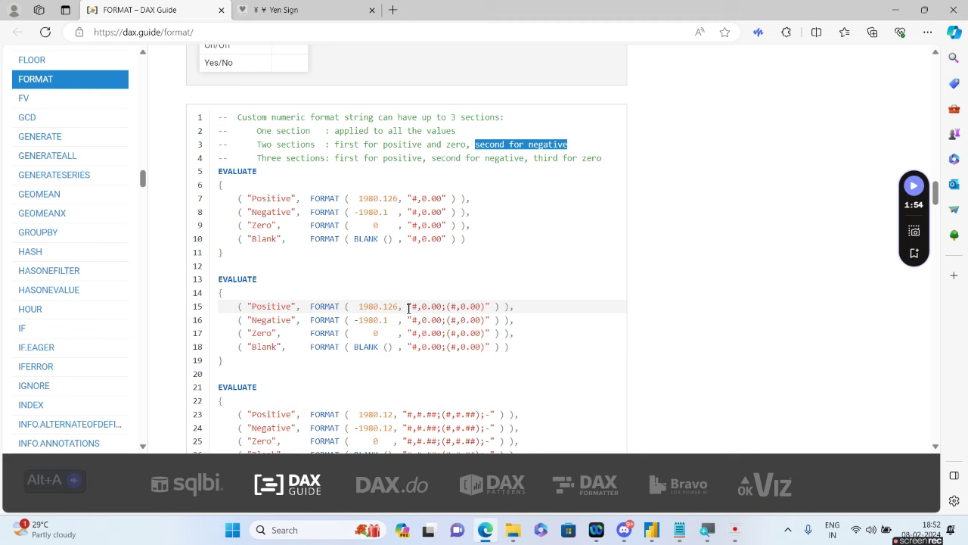
left_click_drag(409, 319, 490, 319)
key("ctrl+c")
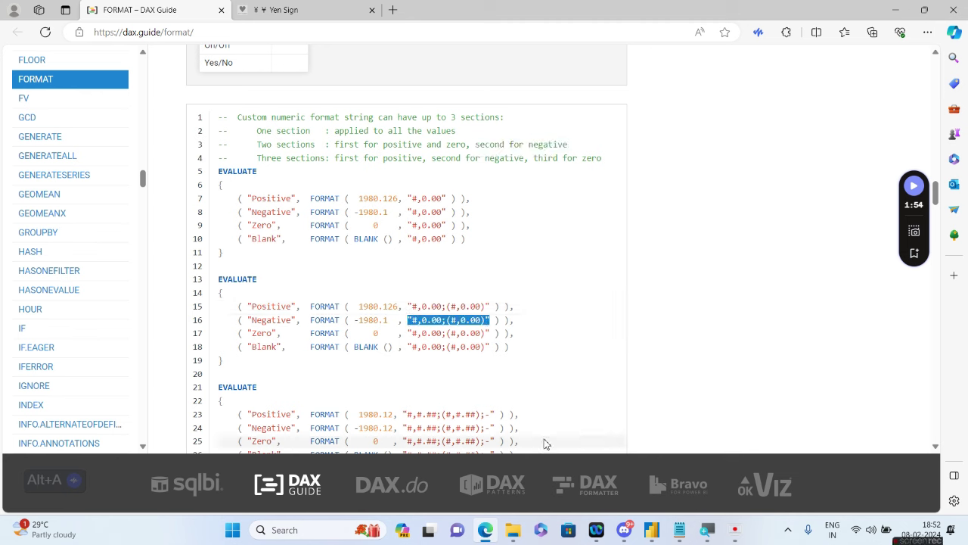
left_click(652, 530)
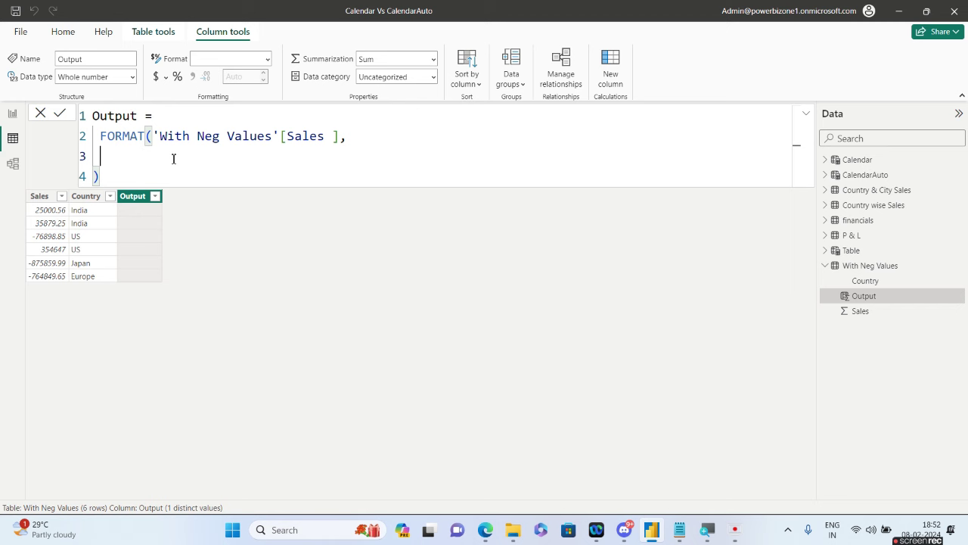
Step: Finish the Output formula with format string #,0.00;(#,0.00) so negative sales show in brackets
key("ctrl+v")
key("Return")
left_click(707, 530)
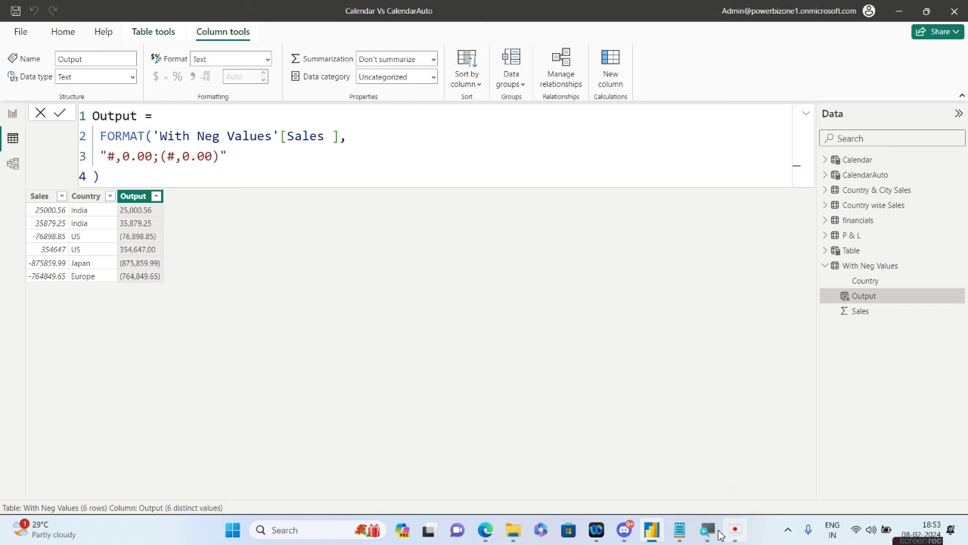
key("super+plus")
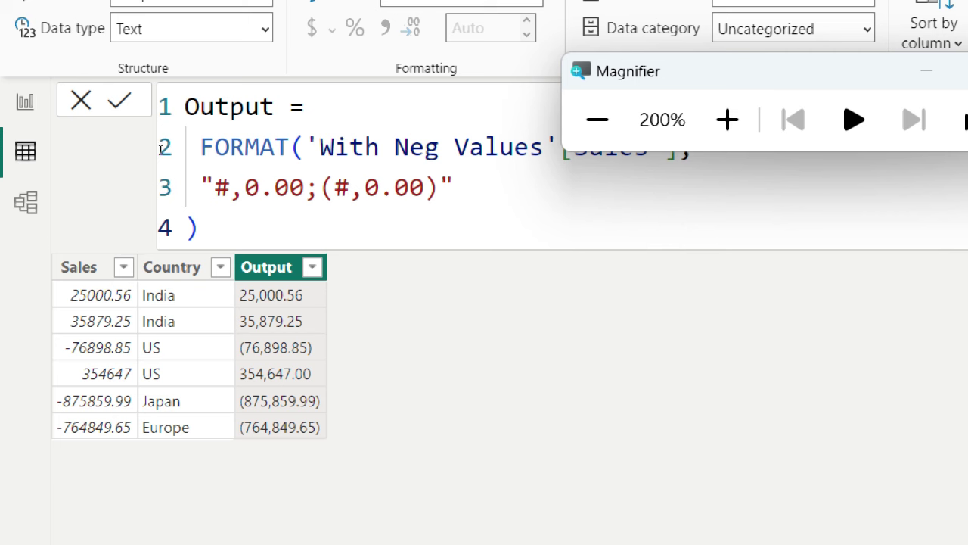
left_click_drag(161, 154, 219, 159)
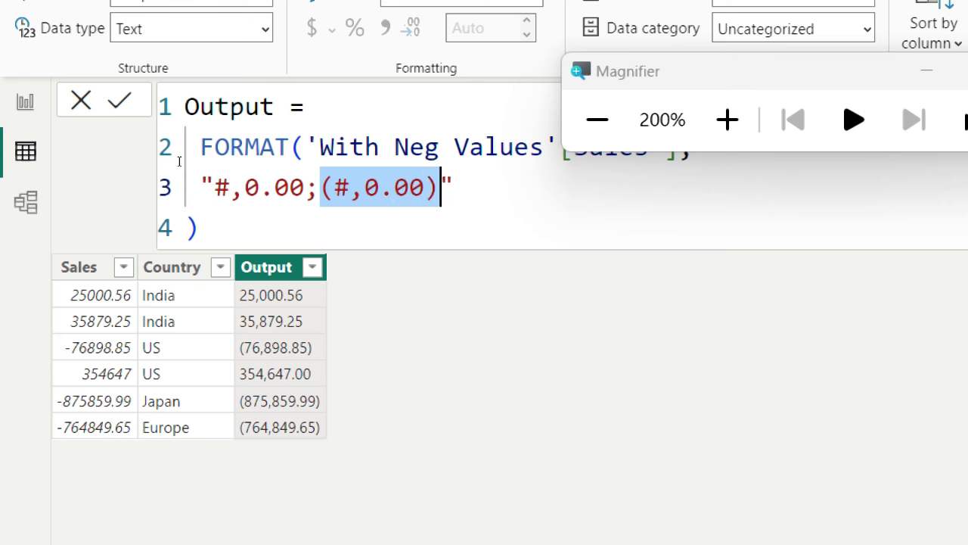
left_click_drag(155, 159, 222, 156)
key("super+minus")
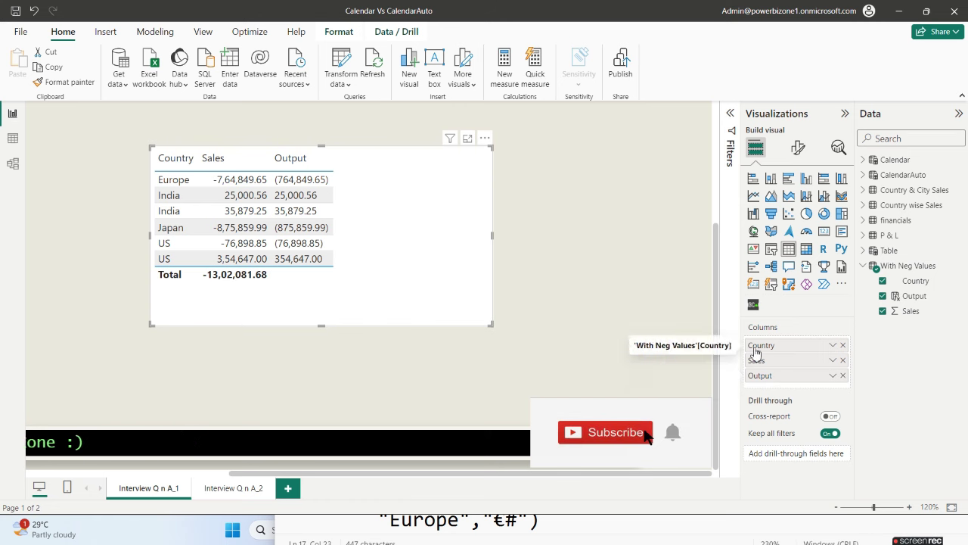
Step: Open the dropdown for the Output field in the table visual's Columns well
left_click(834, 377)
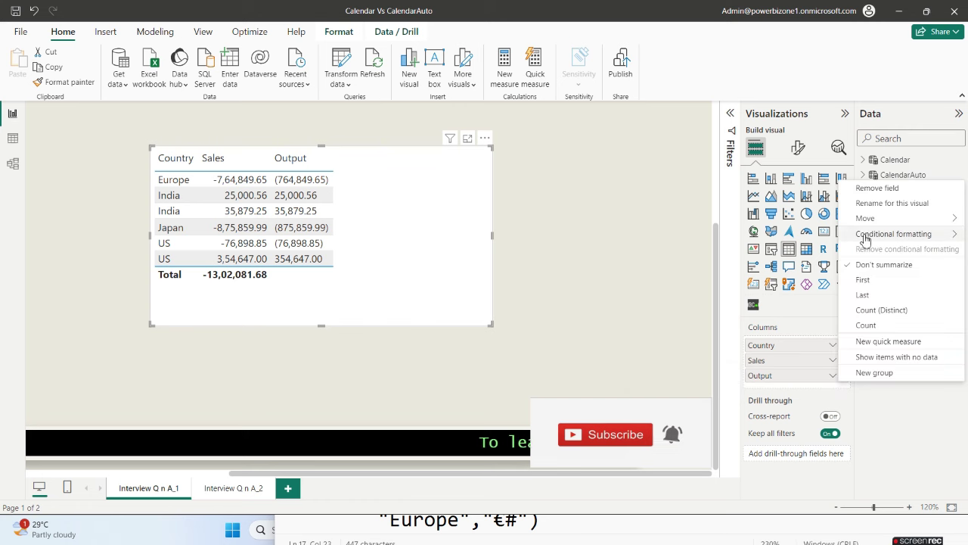
Step: Create font colour rules for Output based on With Neg Values Sales, first rule from 0 upward
mouse_move(858, 236)
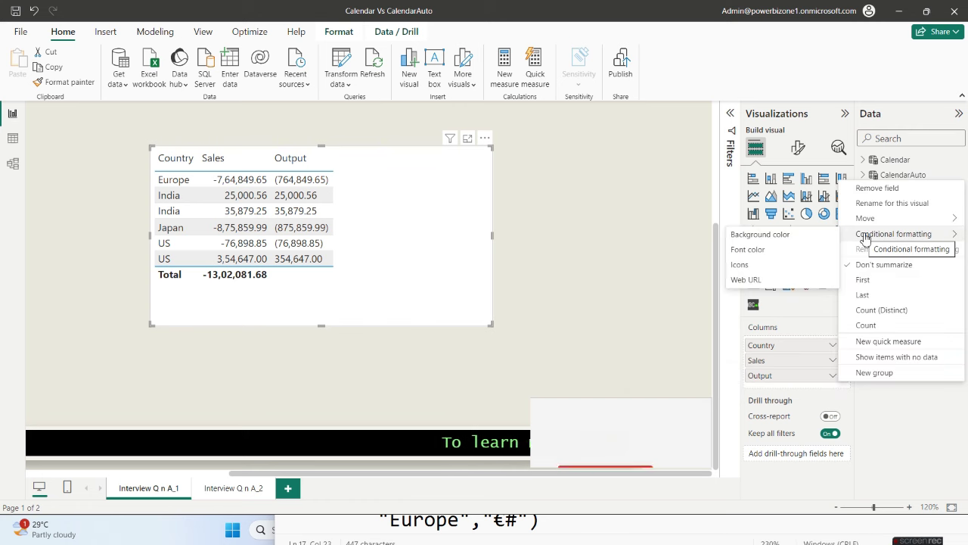
left_click(783, 249)
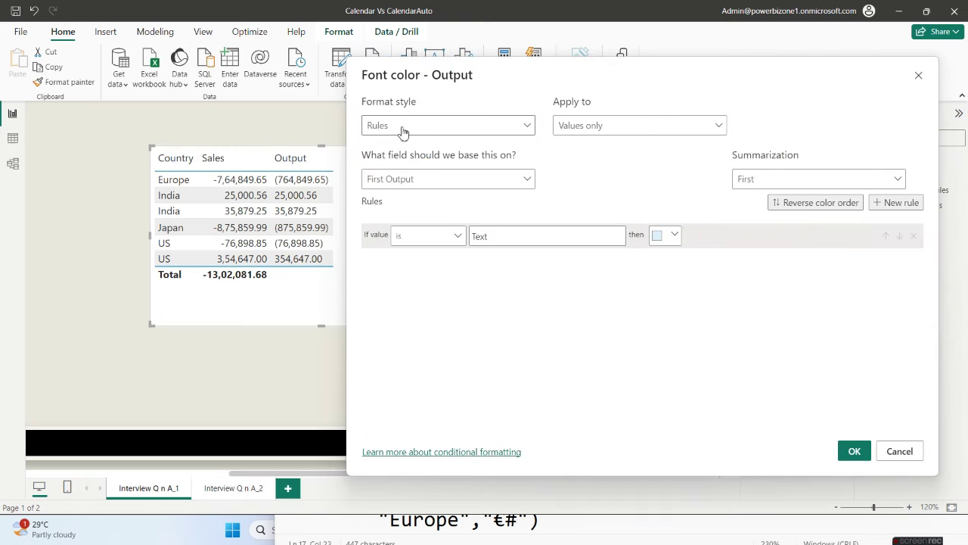
left_click(491, 186)
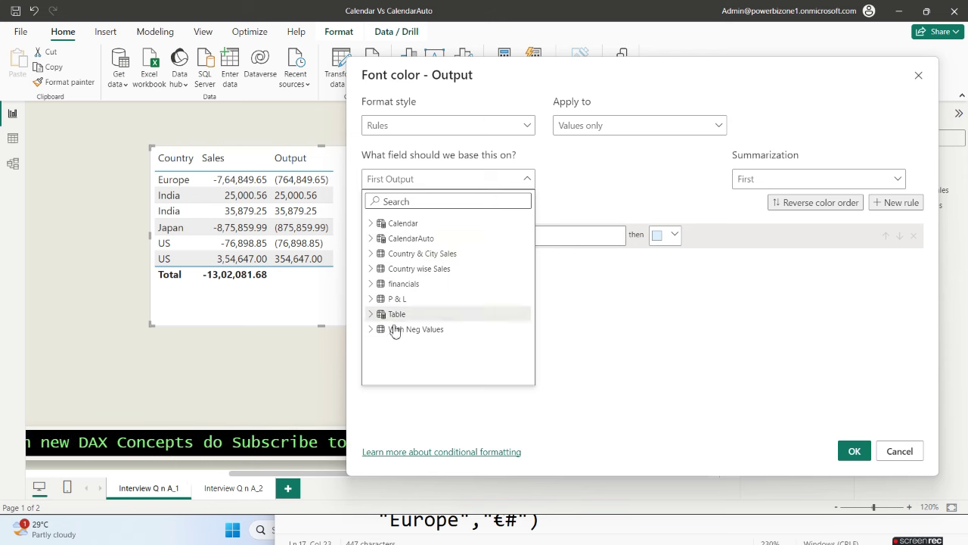
left_click(372, 330)
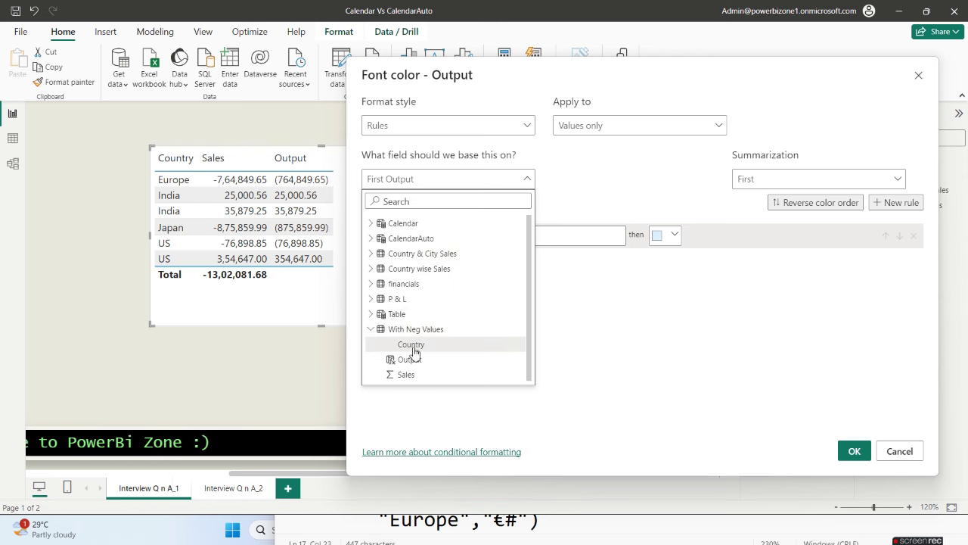
left_click(407, 374)
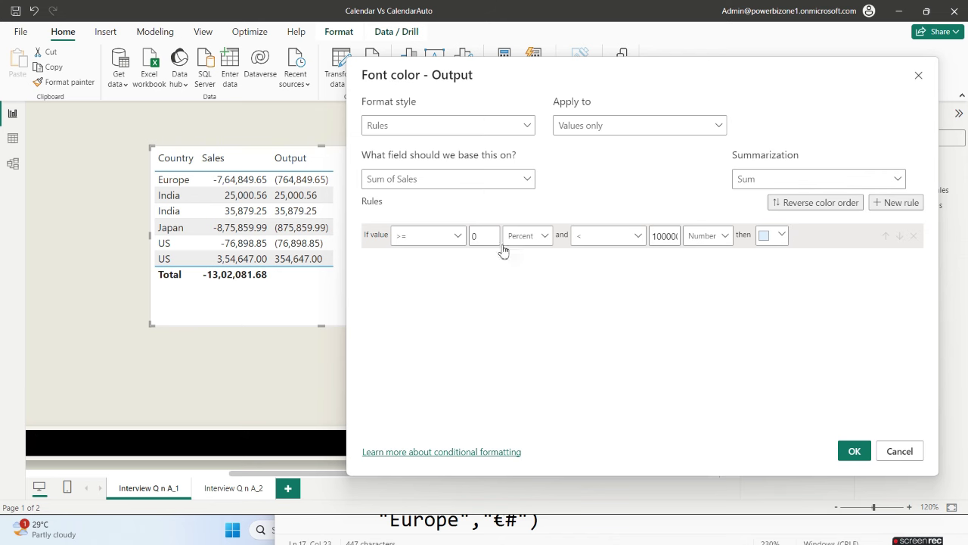
left_click(782, 236)
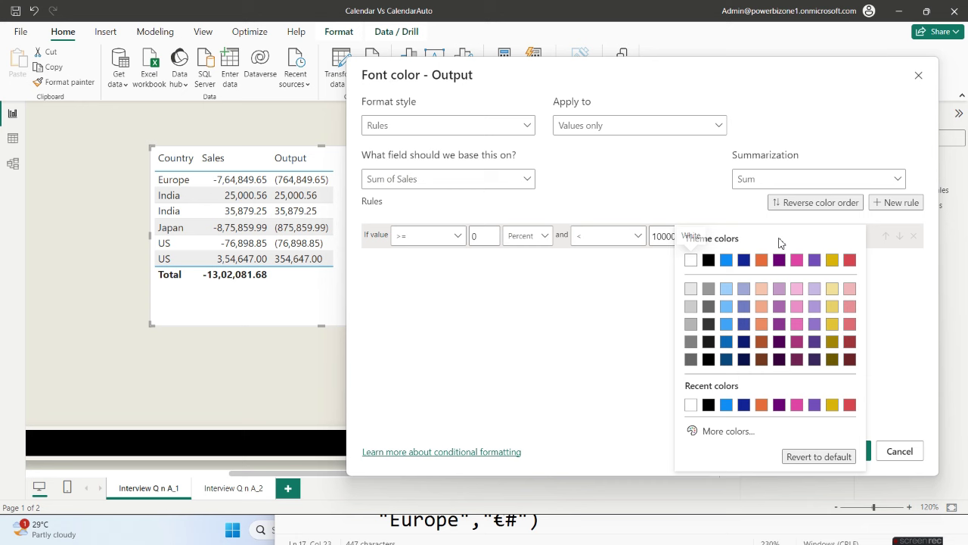
Step: Colour values from 0 upward black and add a second rule making values below 0 red
left_click(709, 260)
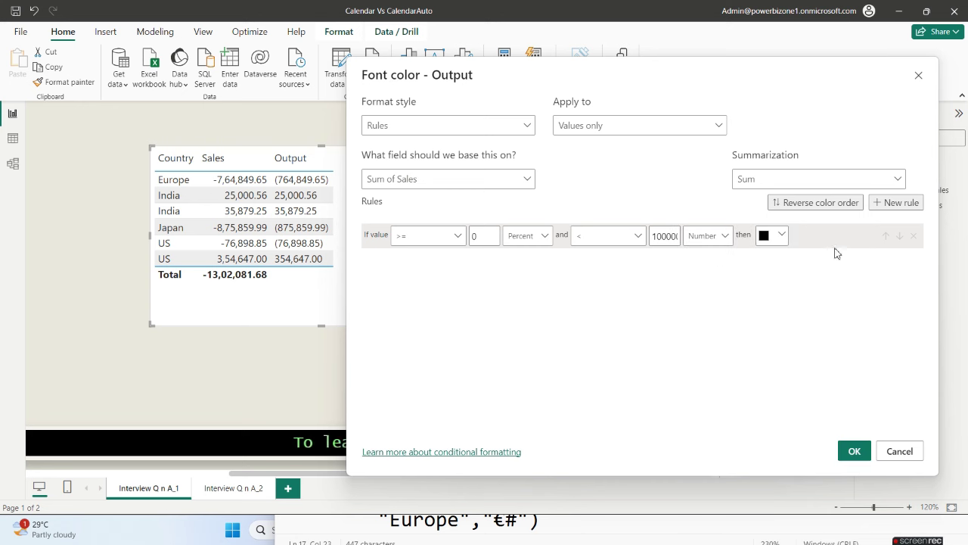
left_click(894, 202)
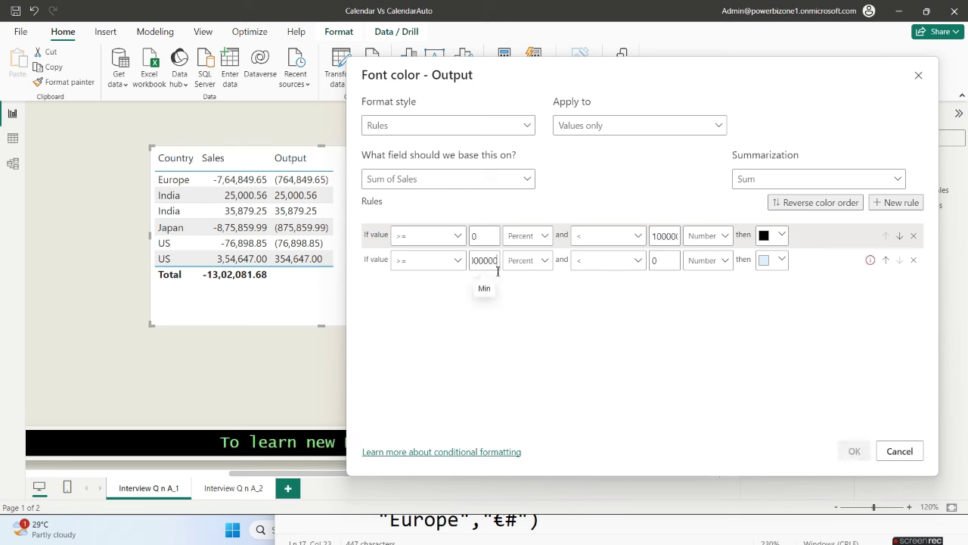
left_click(610, 320)
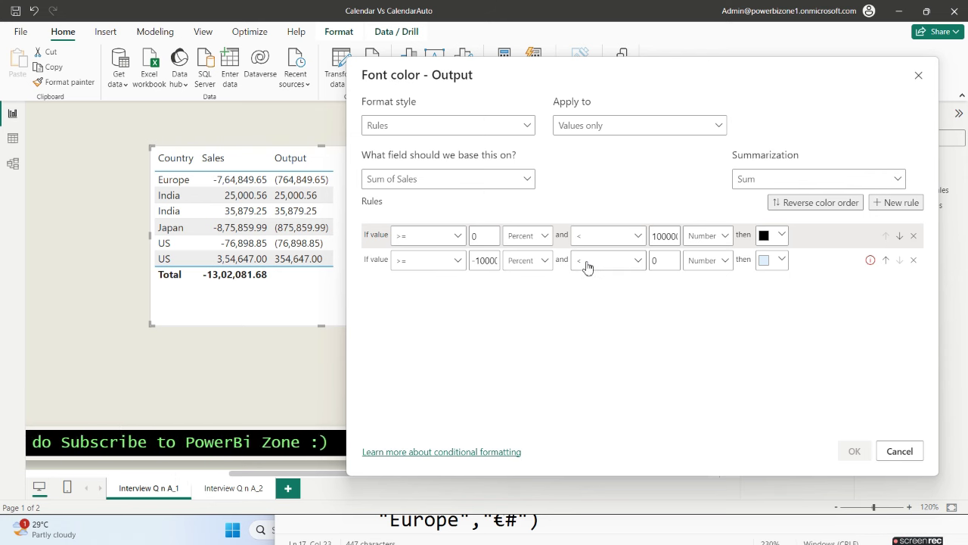
left_click(783, 261)
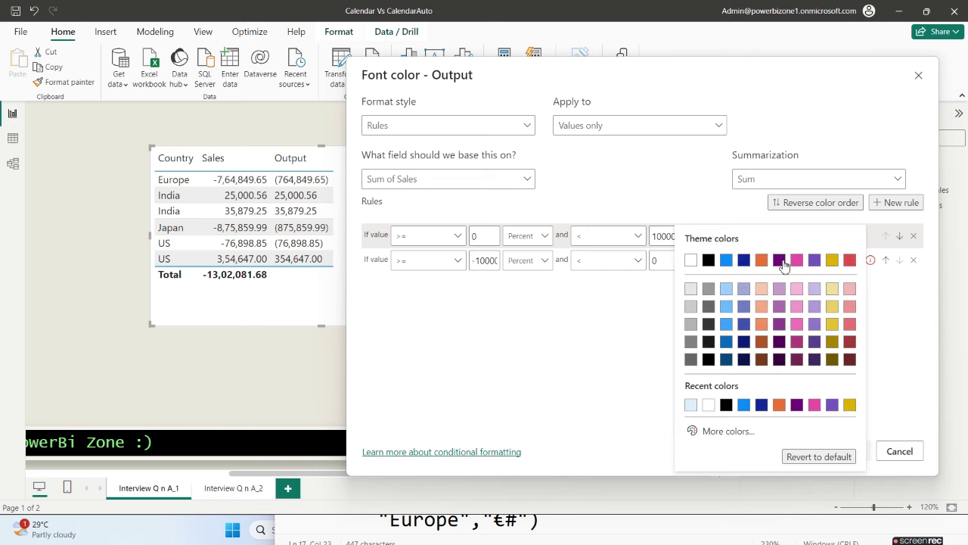
left_click(849, 261)
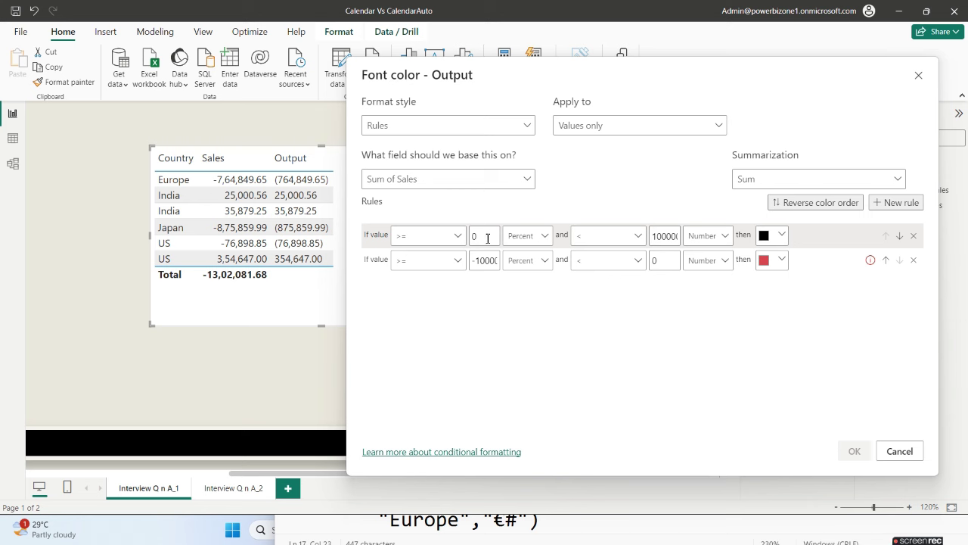
Step: Switch both rules' thresholds from Percent to Number
left_click(544, 236)
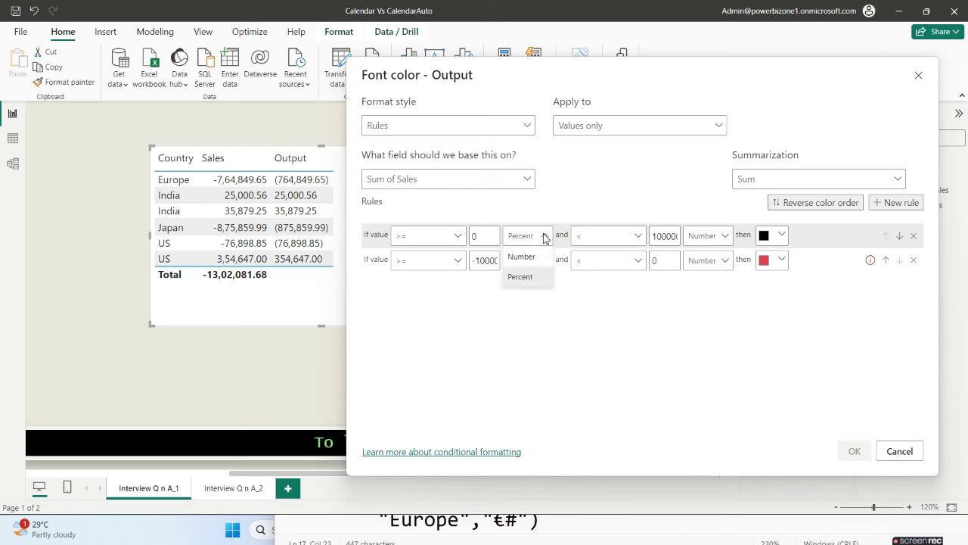
left_click(534, 258)
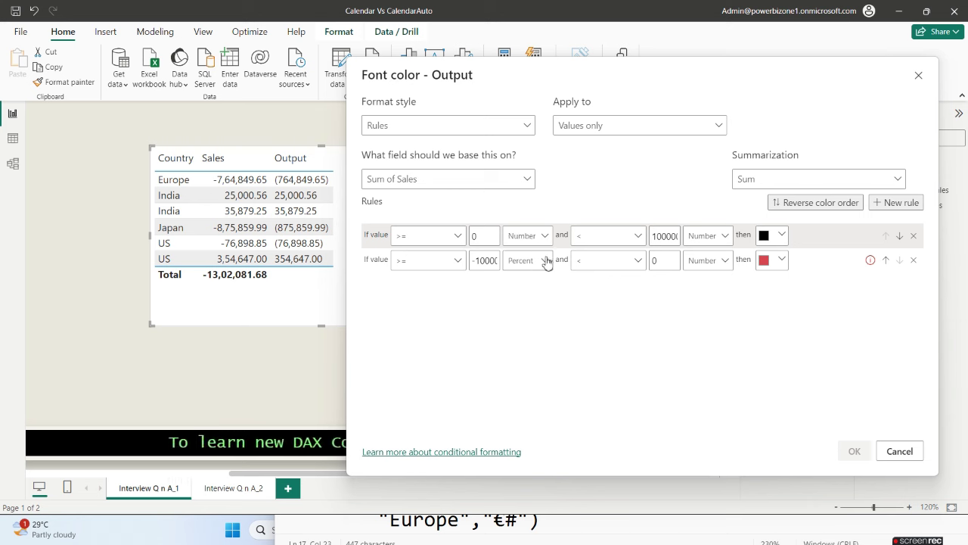
left_click(544, 260)
left_click(539, 281)
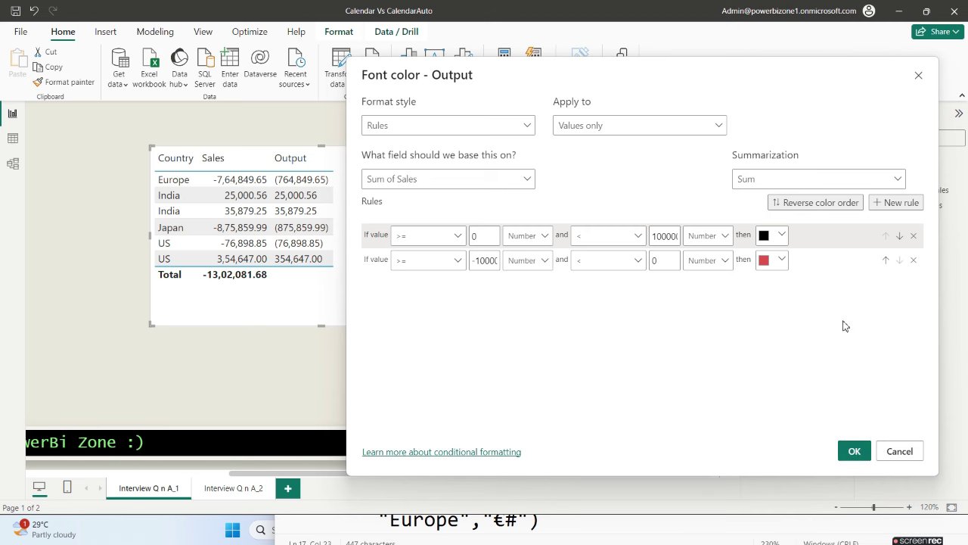
Step: Apply the font colour rules and remove Sales from the table's columns
left_click(854, 452)
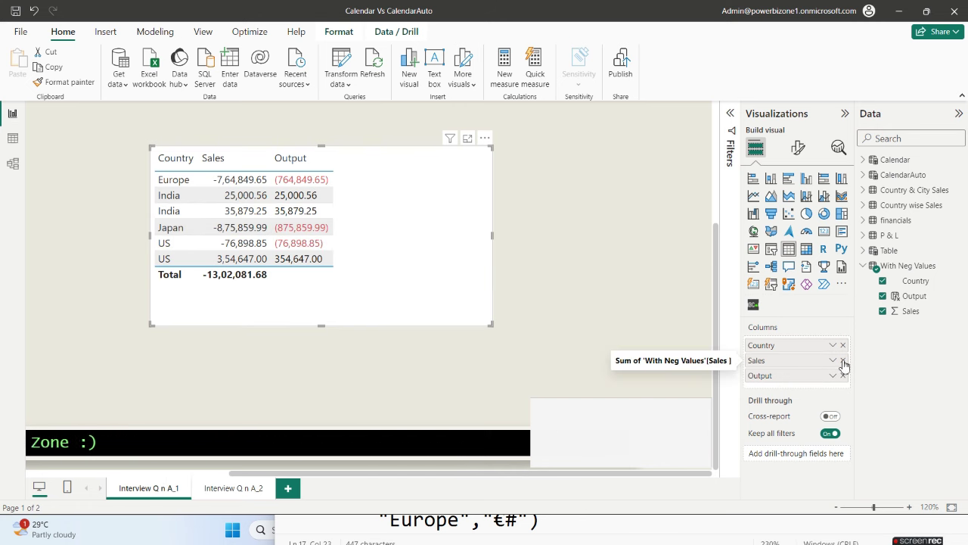
left_click(843, 360)
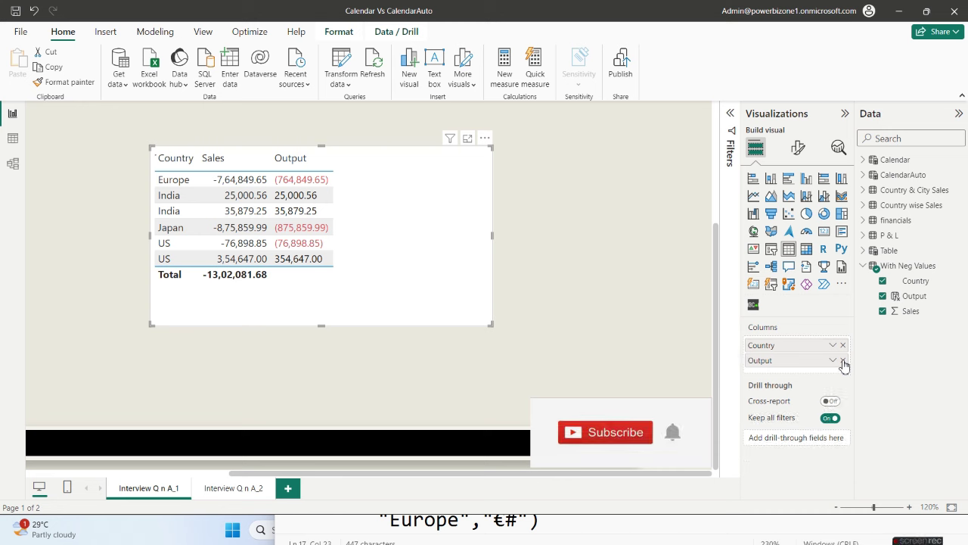